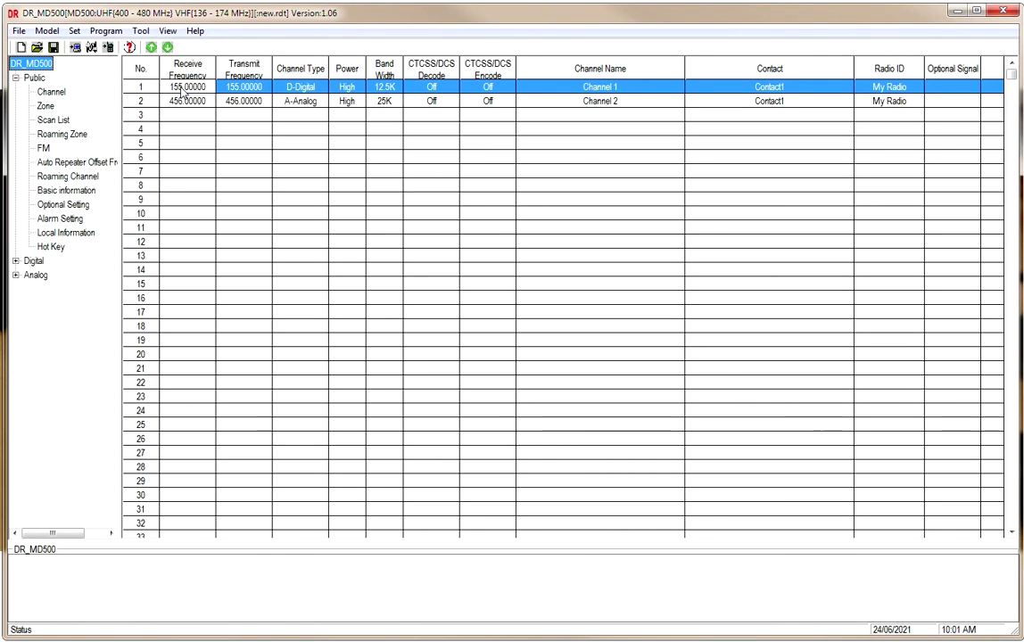
- Review the Public Channel, Zone and Scan List tables, selecting the first scan list entry
{"action": "left_click", "coordinate": [34, 78]}
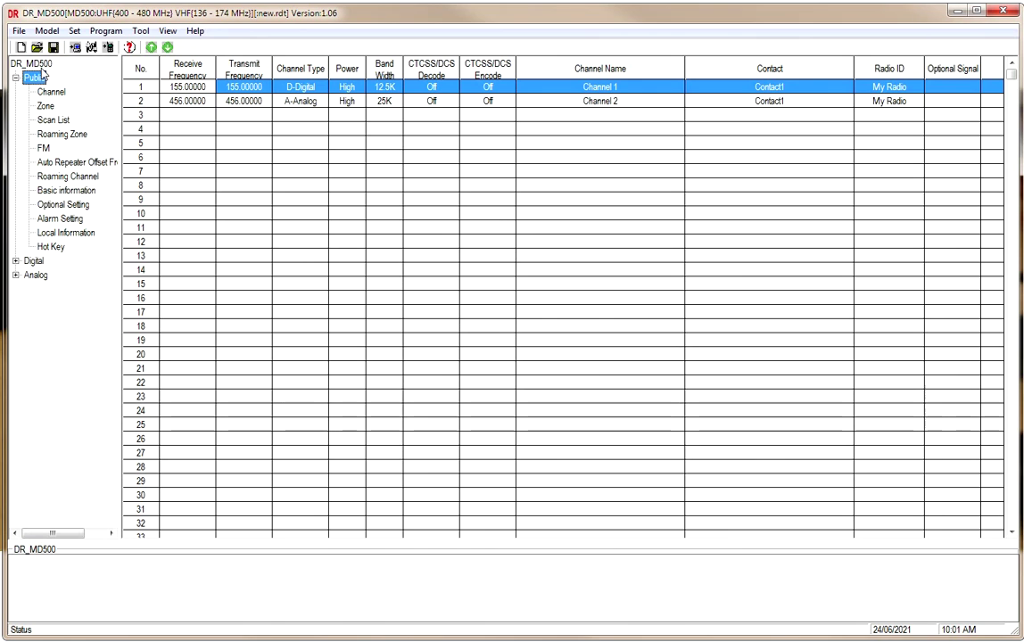
{"action": "left_click", "coordinate": [51, 92]}
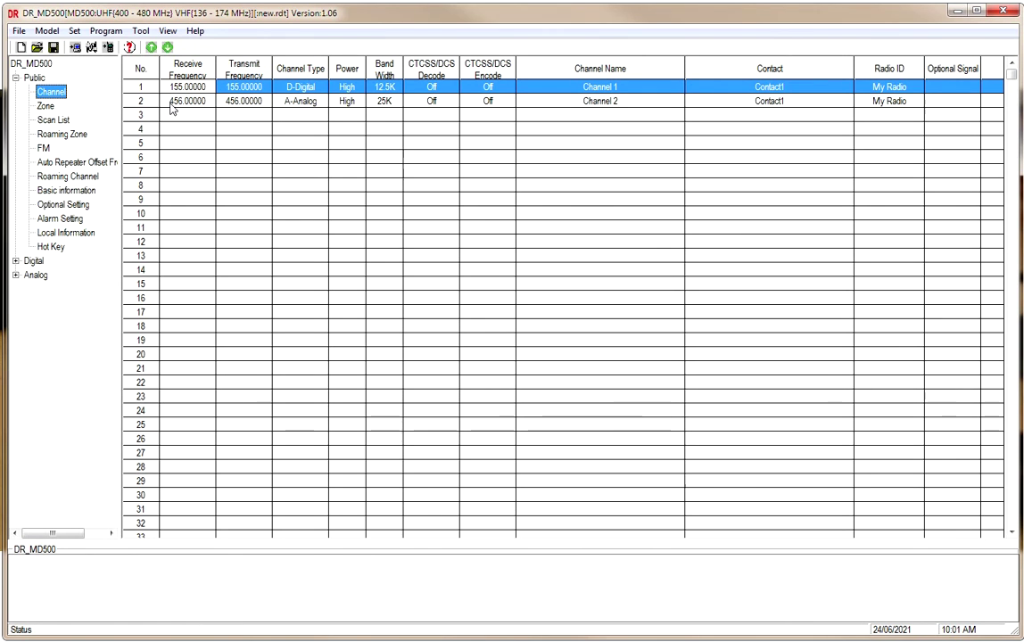
{"action": "left_click", "coordinate": [45, 106]}
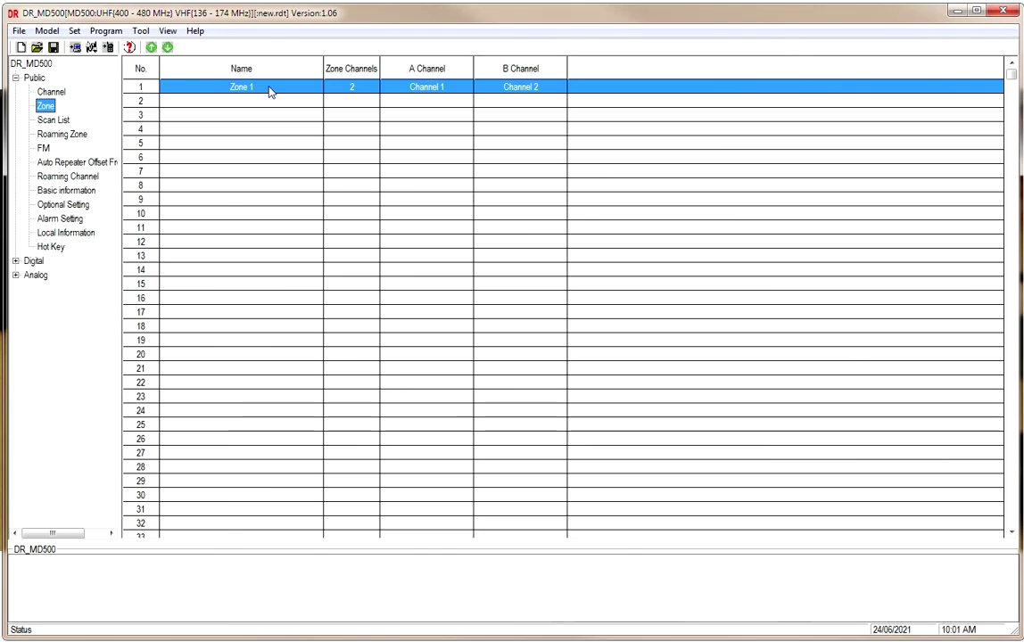
{"action": "left_click", "coordinate": [65, 121]}
{"action": "left_click", "coordinate": [187, 86]}
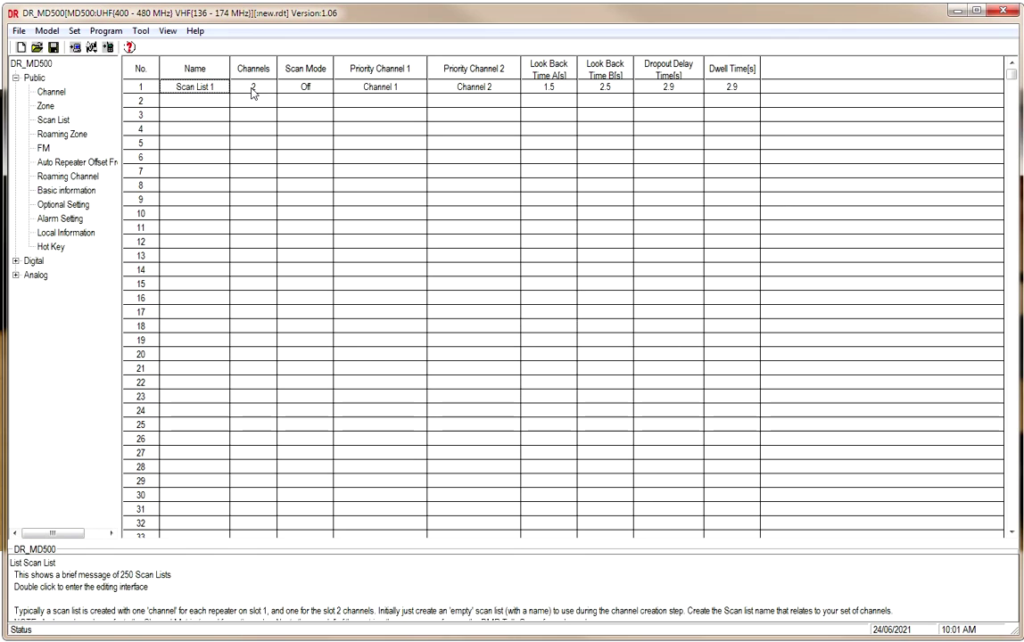
- Review the Roaming Zone, FM and Auto Repeater Offset tables, ending on Roaming Channels 1–4
{"action": "left_click", "coordinate": [56, 135]}
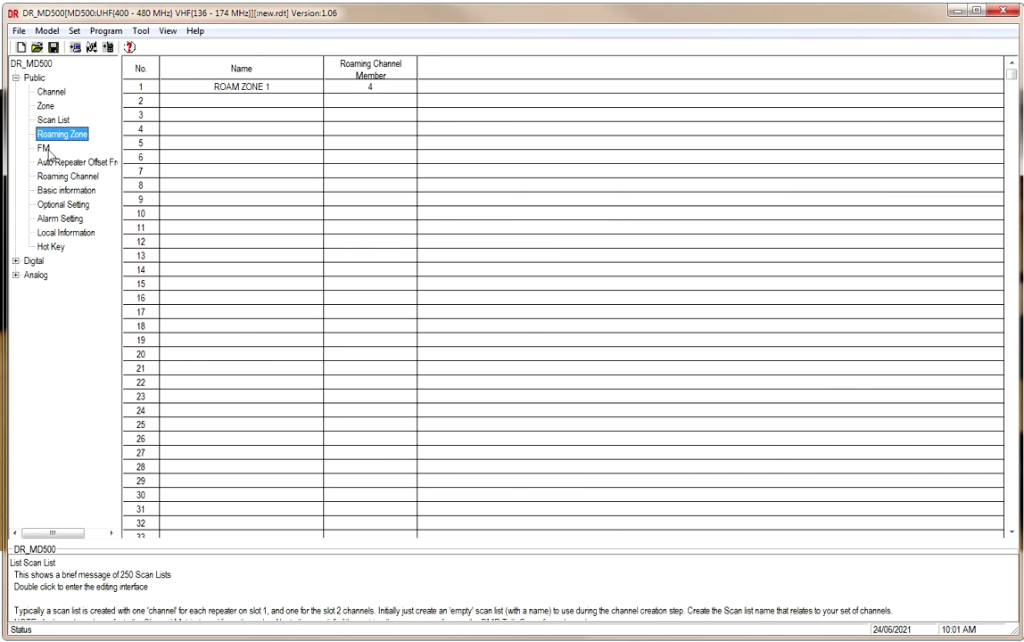
{"action": "left_click", "coordinate": [44, 149]}
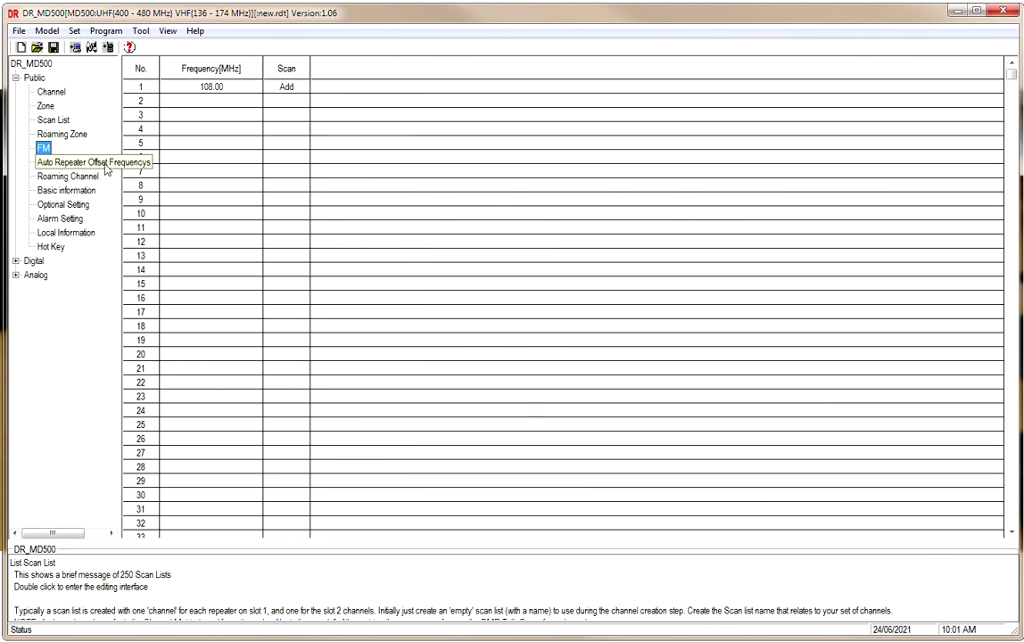
{"action": "left_click", "coordinate": [78, 166]}
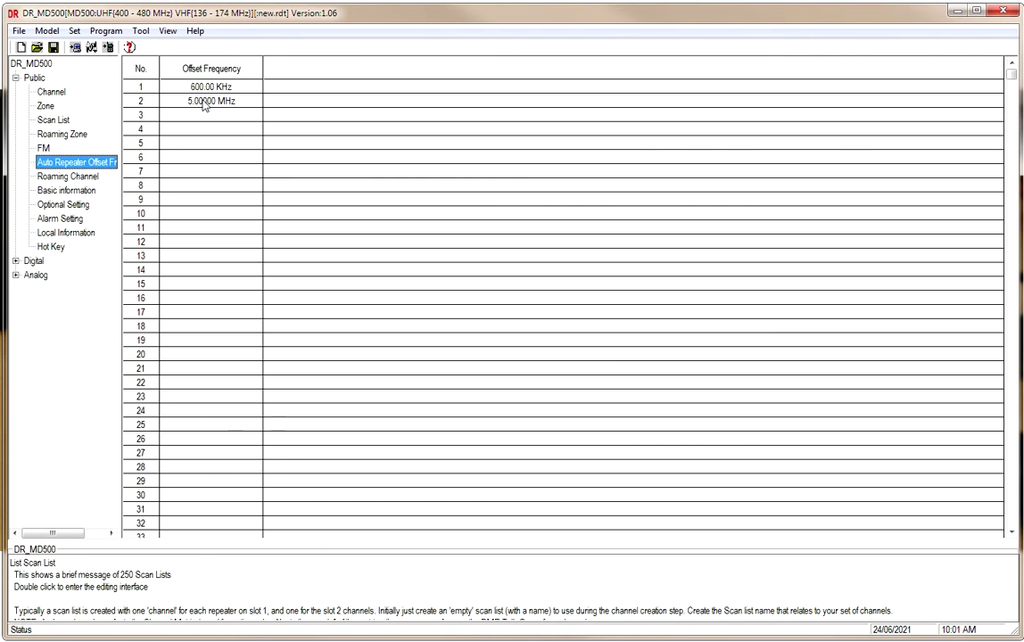
{"action": "left_click", "coordinate": [66, 175]}
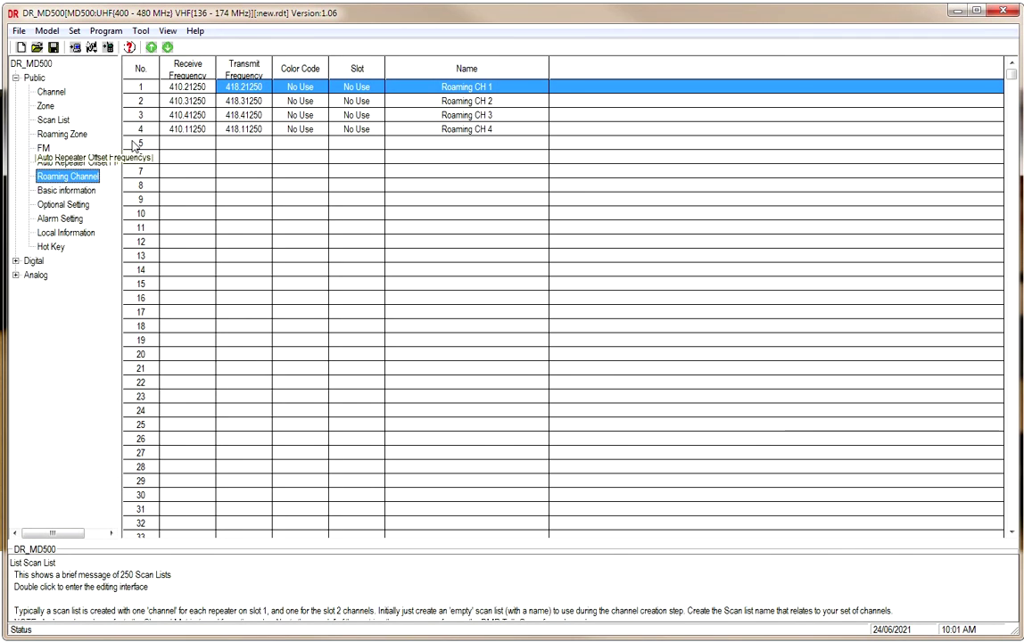
{"action": "left_click", "coordinate": [63, 191]}
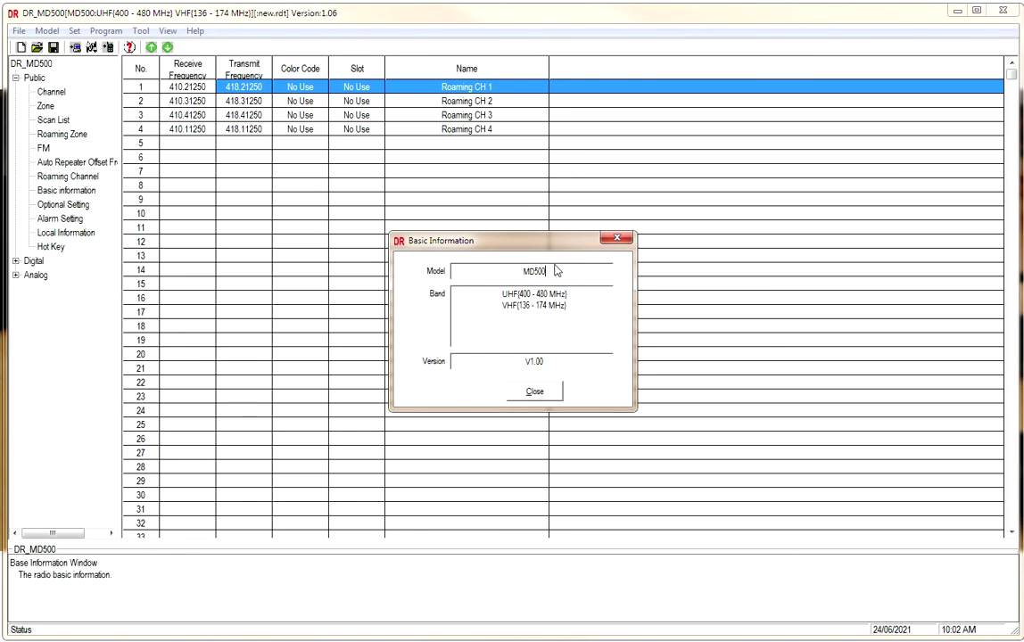
{"action": "left_click", "coordinate": [534, 392]}
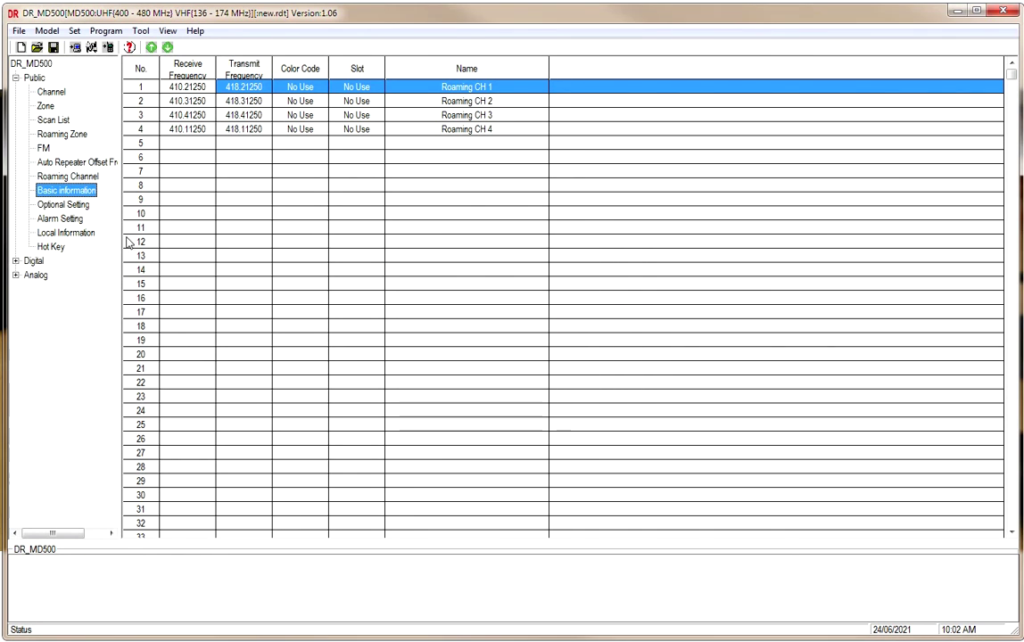
{"action": "left_click", "coordinate": [59, 207]}
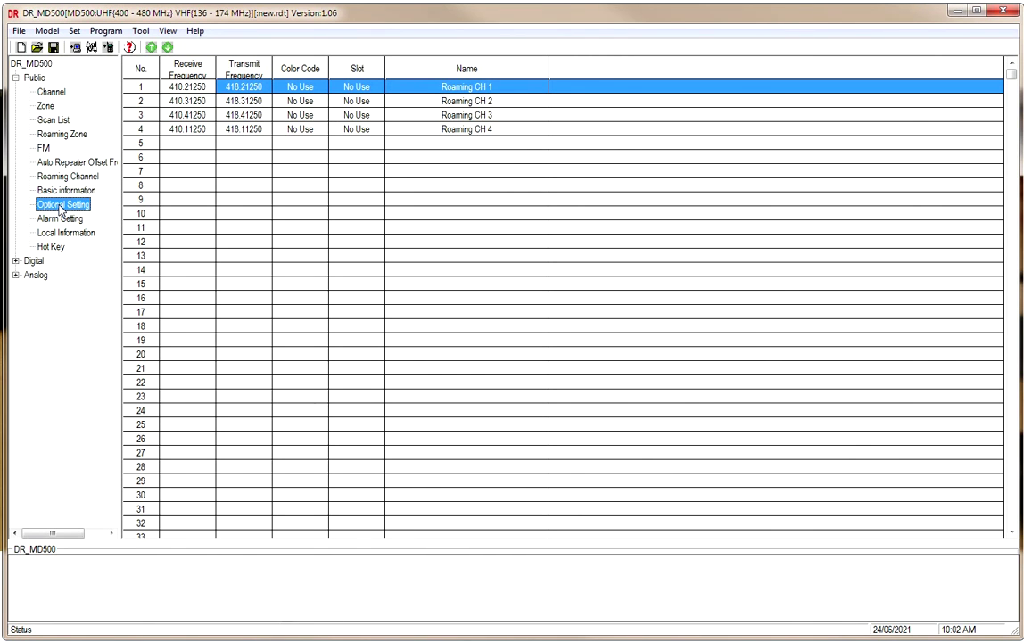
{"action": "double_click", "coordinate": [60, 209]}
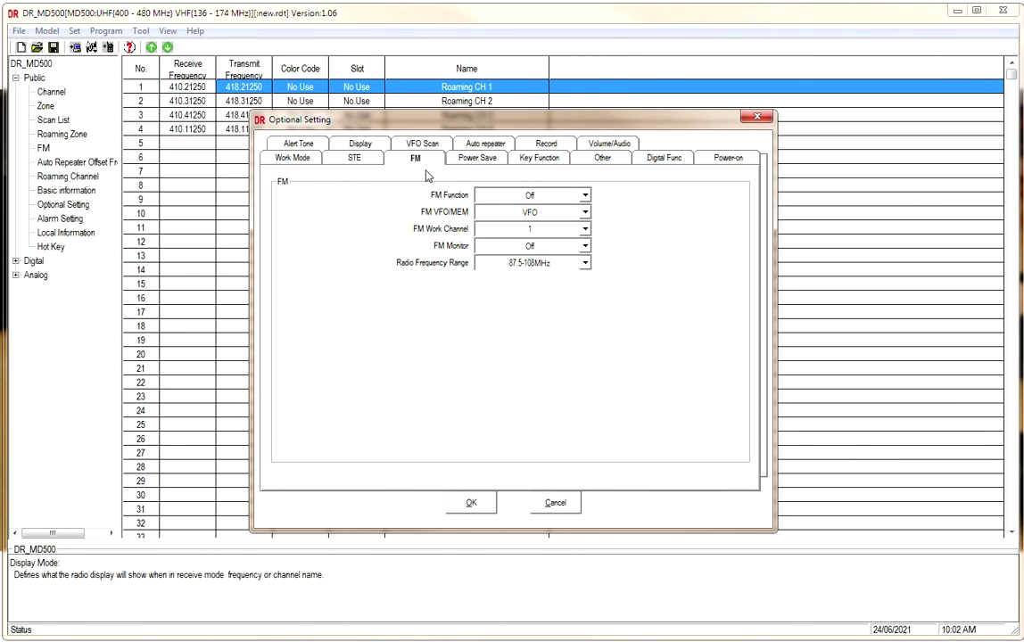
{"action": "left_click", "coordinate": [291, 158]}
{"action": "left_click", "coordinate": [355, 159]}
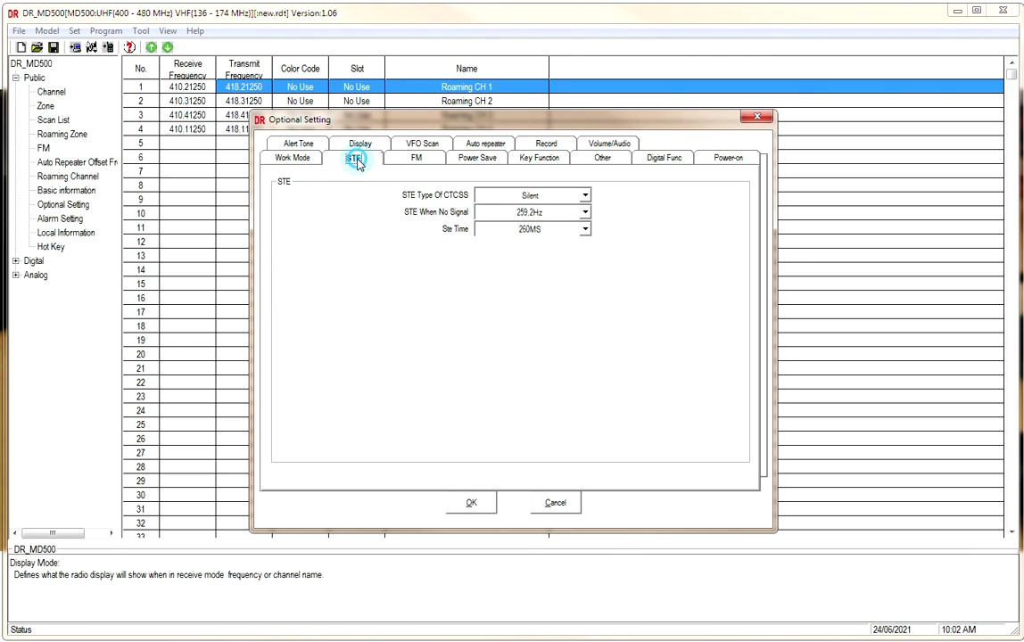
{"action": "left_click", "coordinate": [412, 158]}
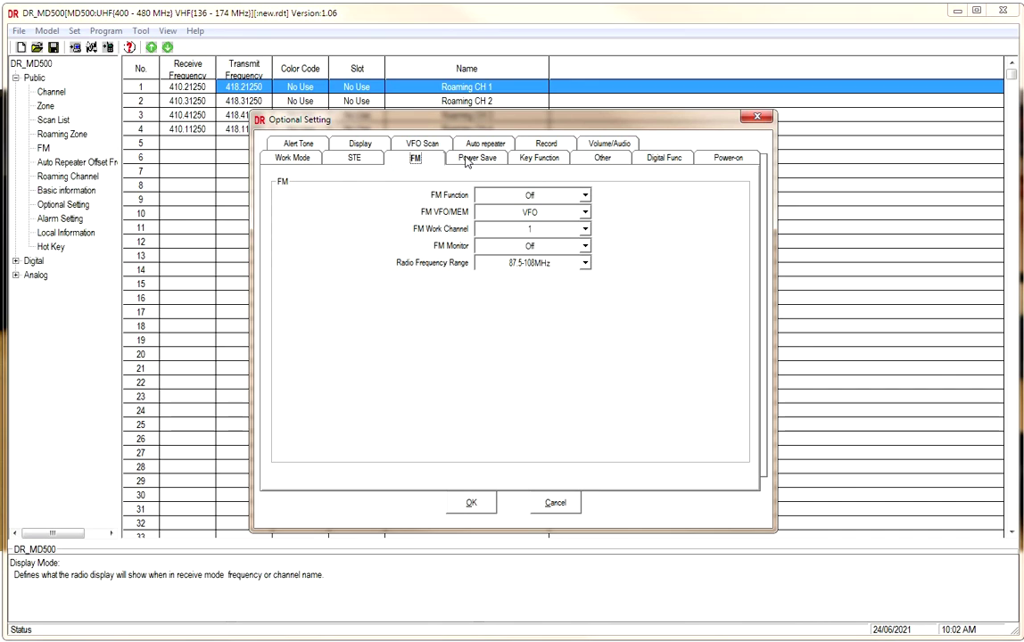
{"action": "left_click", "coordinate": [534, 159]}
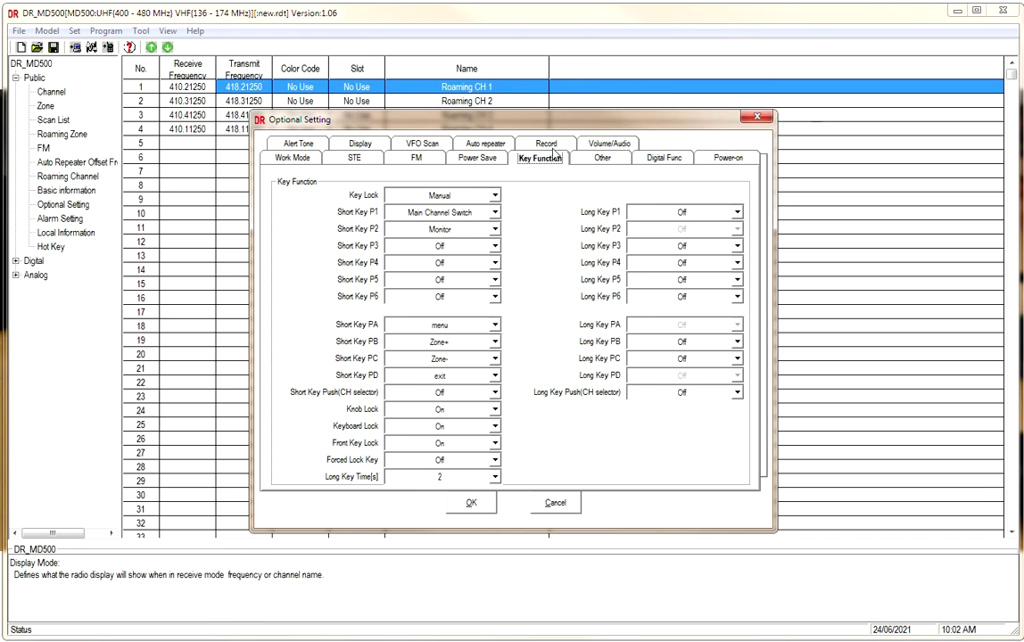
{"action": "left_click", "coordinate": [554, 147]}
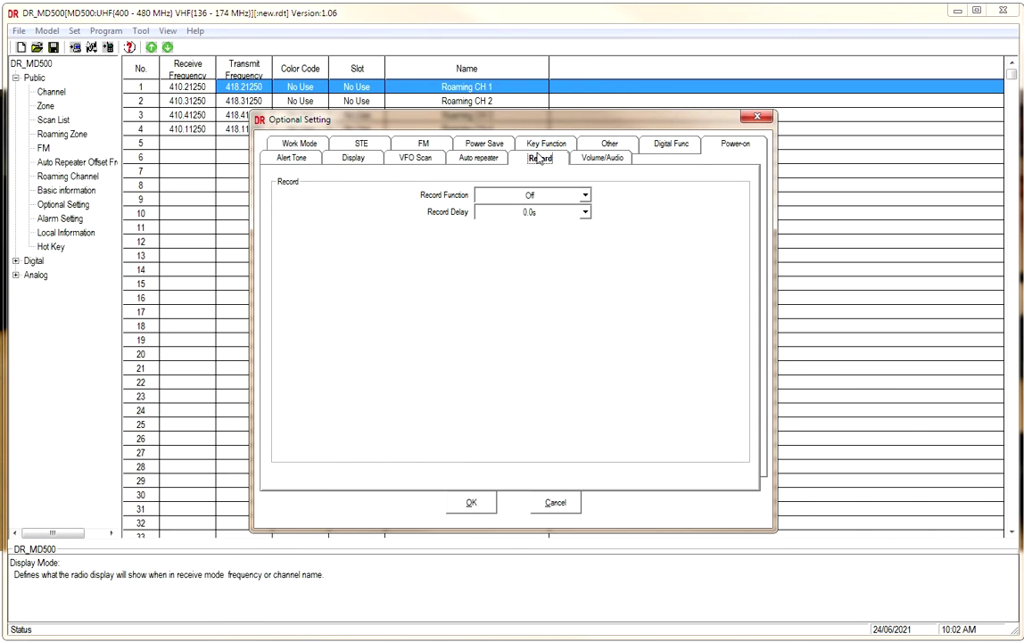
{"action": "left_click", "coordinate": [602, 159]}
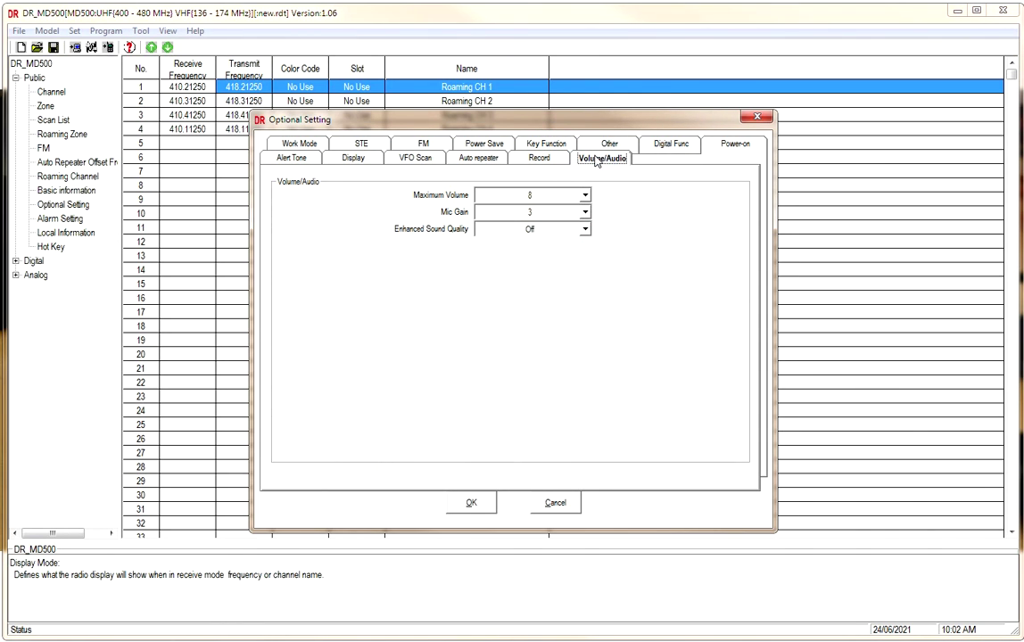
{"action": "left_click", "coordinate": [671, 144]}
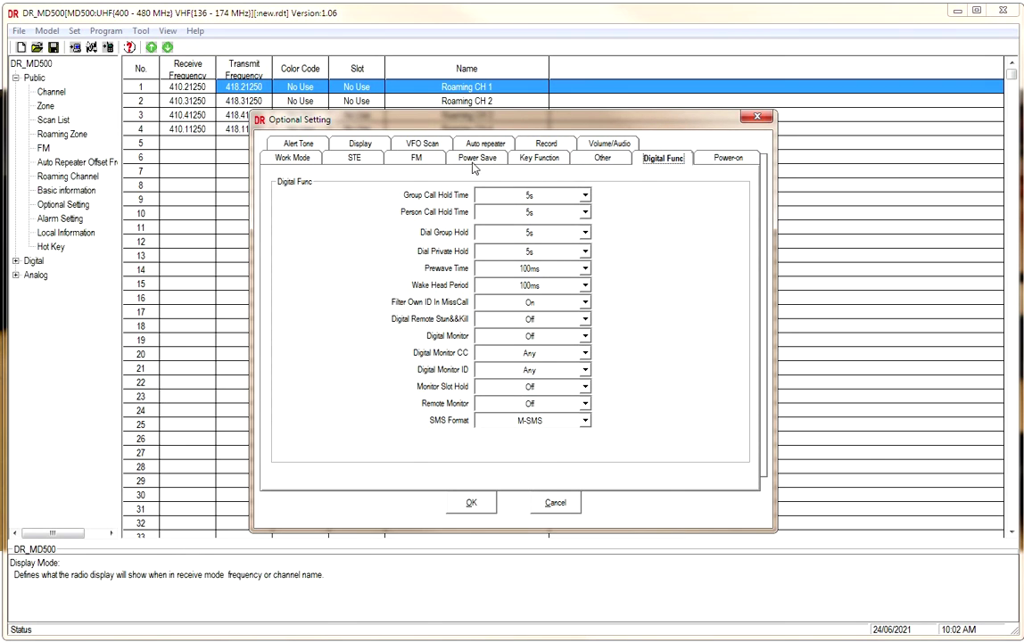
{"action": "left_click", "coordinate": [701, 160]}
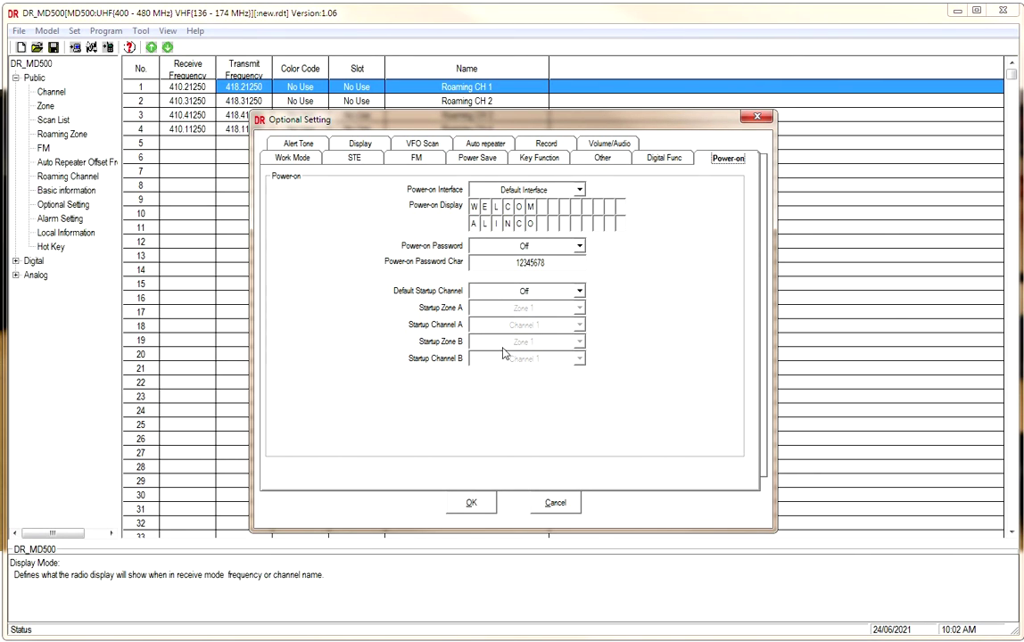
{"action": "left_click", "coordinate": [464, 502]}
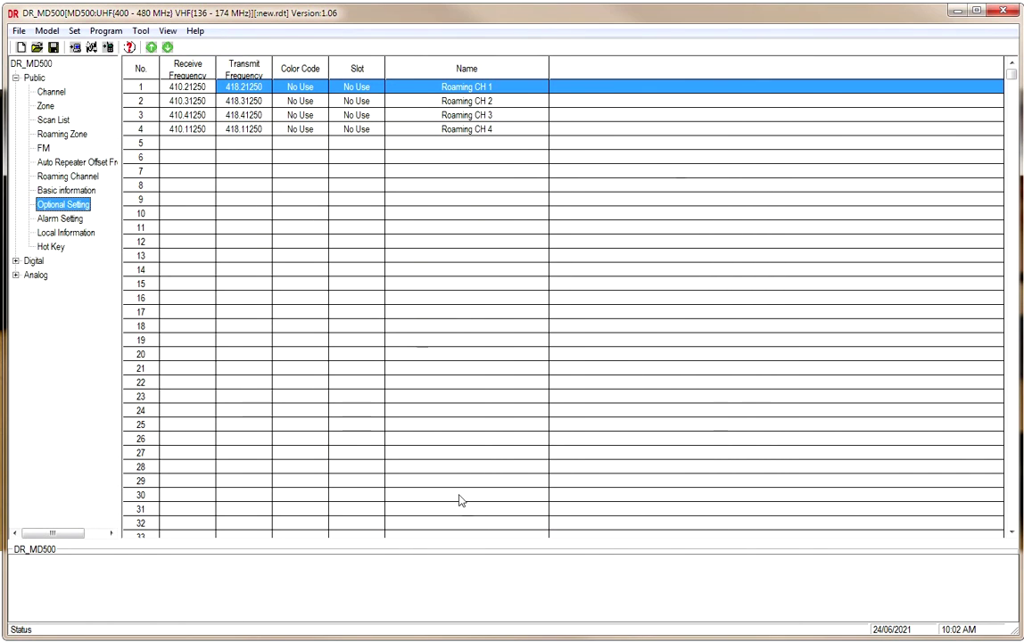
{"action": "left_click", "coordinate": [58, 218]}
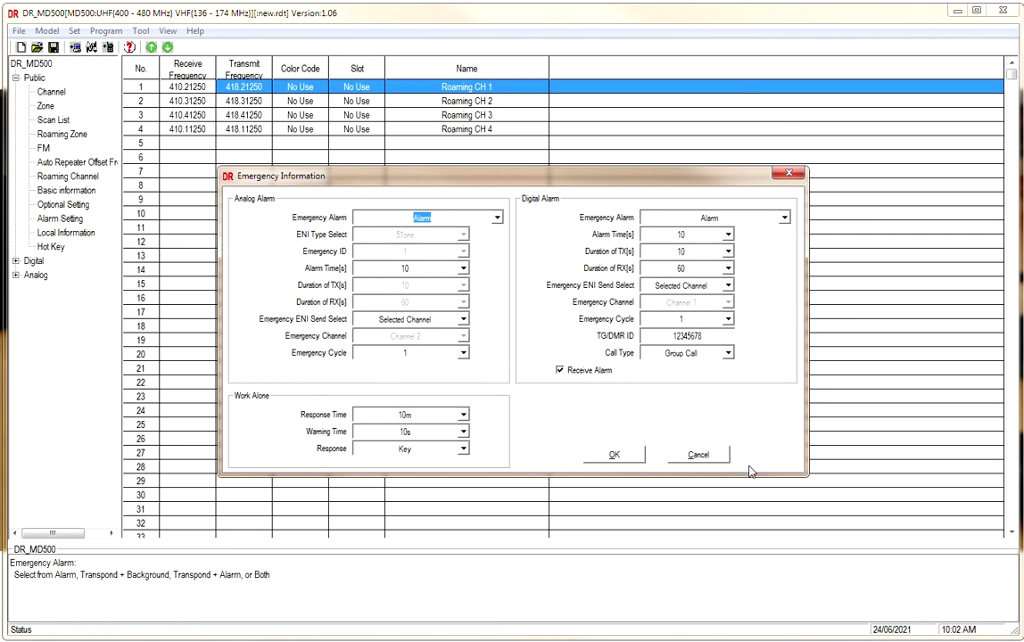
- Cancel Emergency Information, then view Local Information and dismiss the port error
{"action": "left_click", "coordinate": [698, 454]}
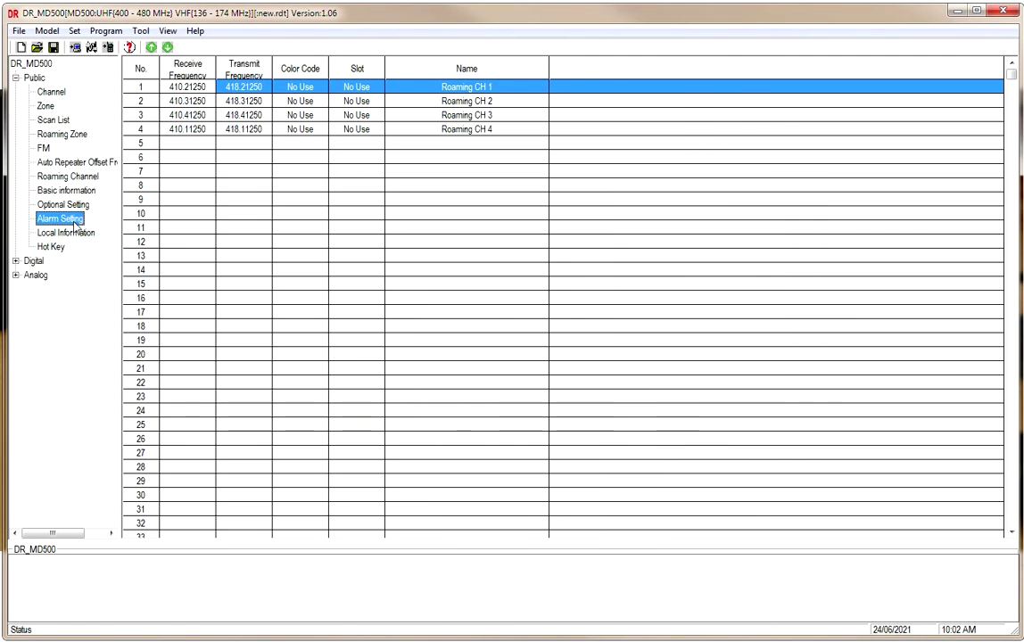
{"action": "left_click", "coordinate": [64, 232]}
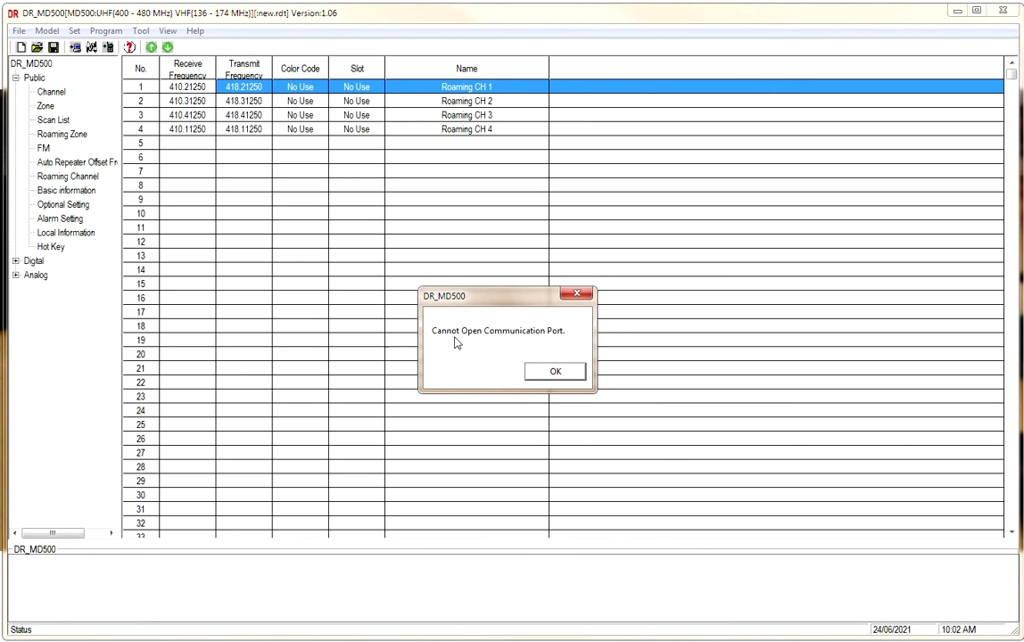
{"action": "left_click", "coordinate": [558, 370]}
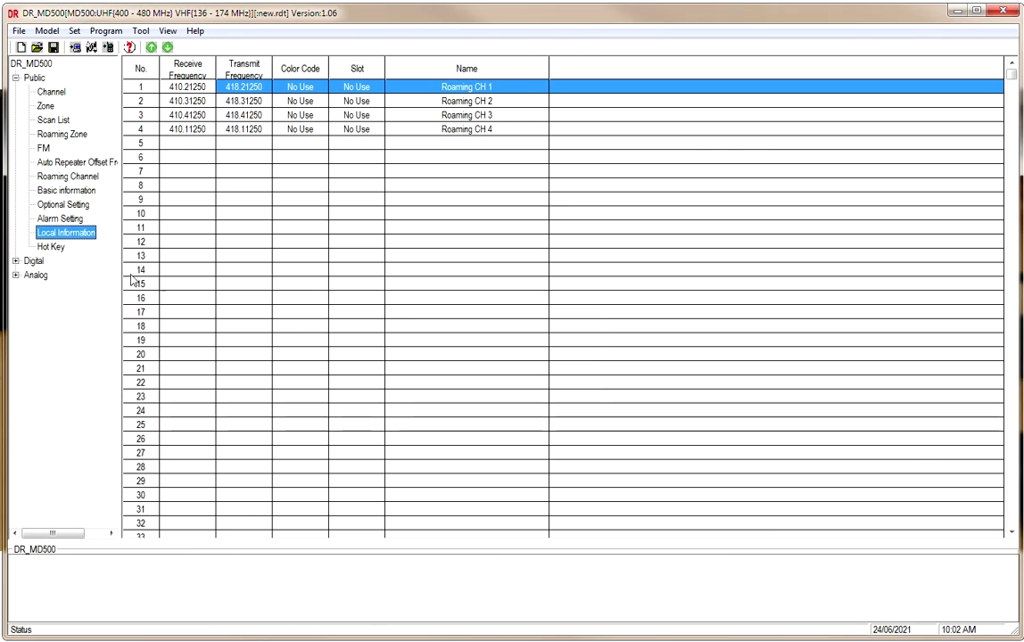
- Check the Hot Key settings (four Analog Quick Call entries Off), then expand the Digital section
{"action": "left_click", "coordinate": [59, 250]}
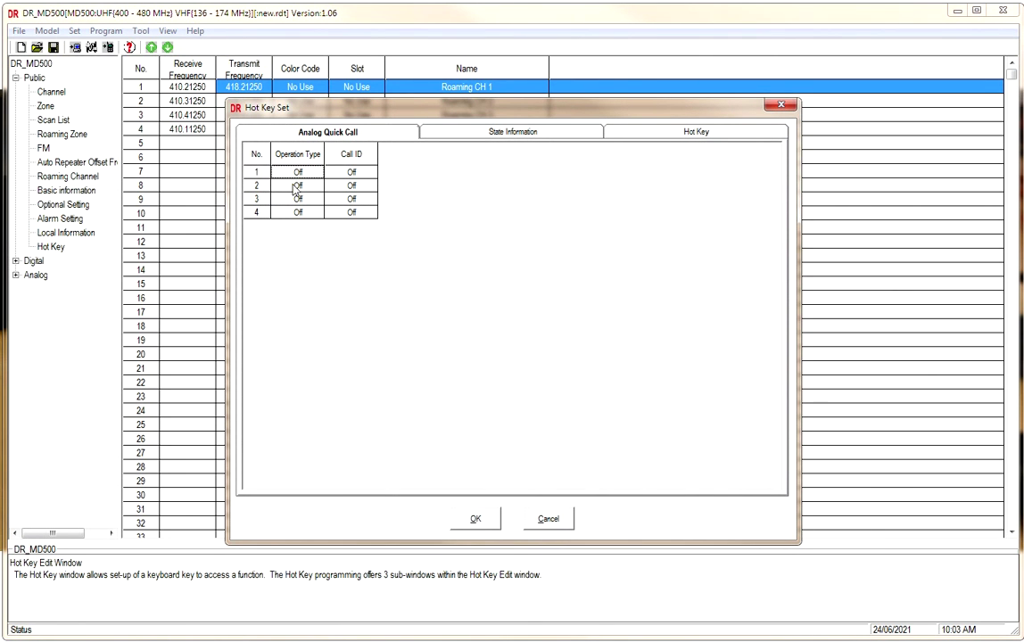
{"action": "left_click", "coordinate": [475, 520]}
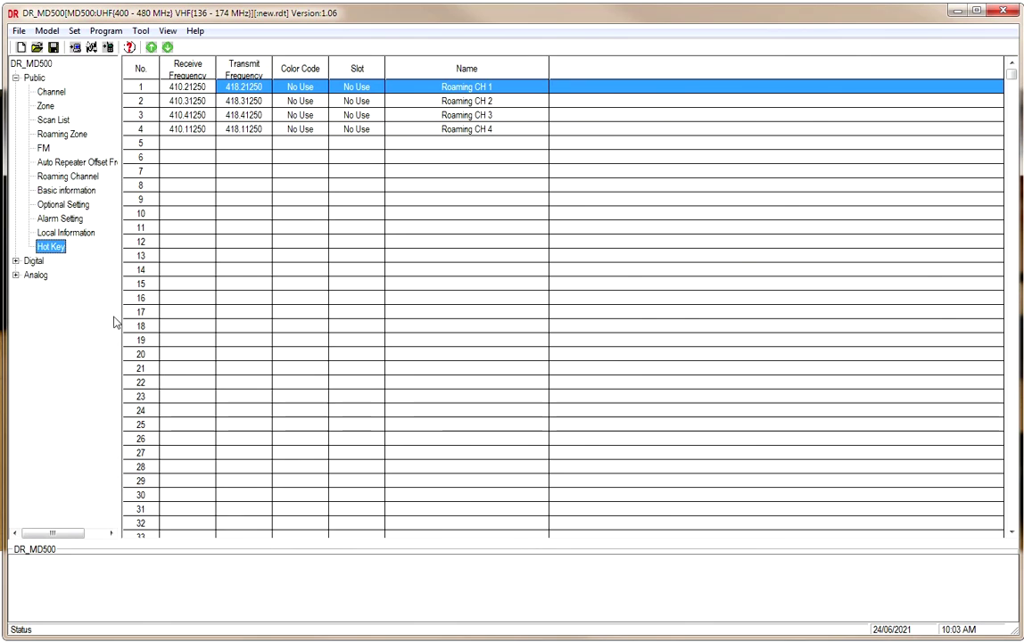
{"action": "left_click", "coordinate": [15, 261]}
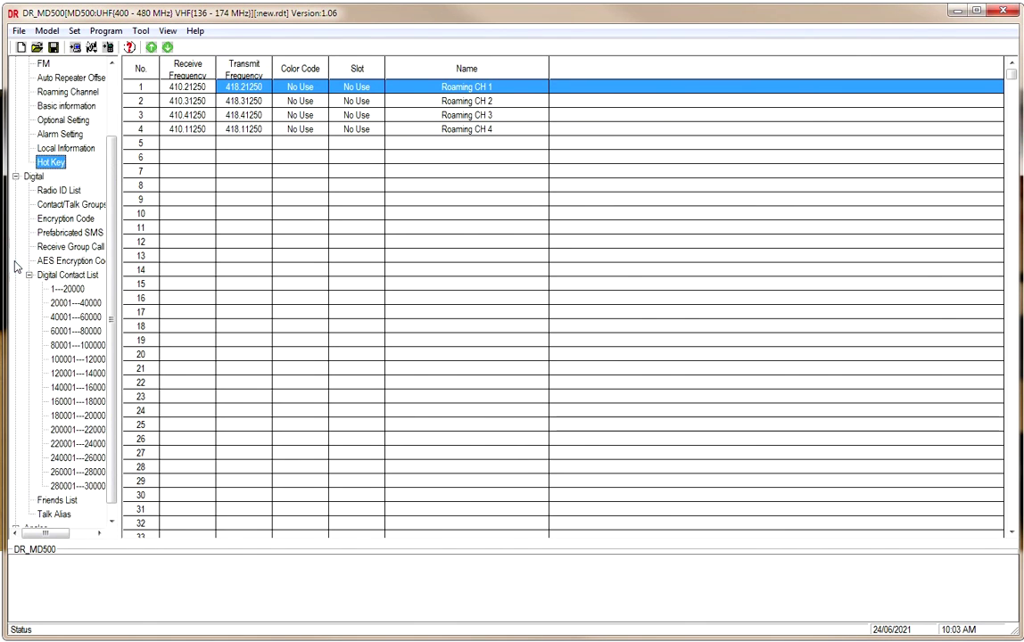
{"action": "left_click", "coordinate": [56, 190]}
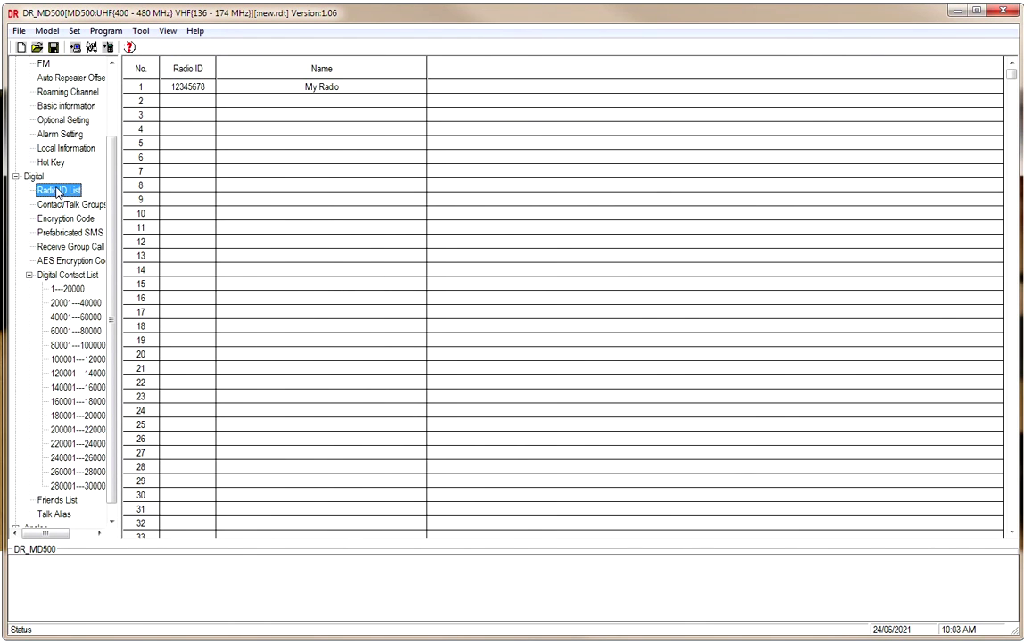
- Browse the Radio ID List and Contact/Talk Groups, then view the 32-entry Encryption Code table
{"action": "left_click_drag", "start_coordinate": [1010, 74], "coordinate": [907, 76]}
{"action": "left_click", "coordinate": [1012, 521]}
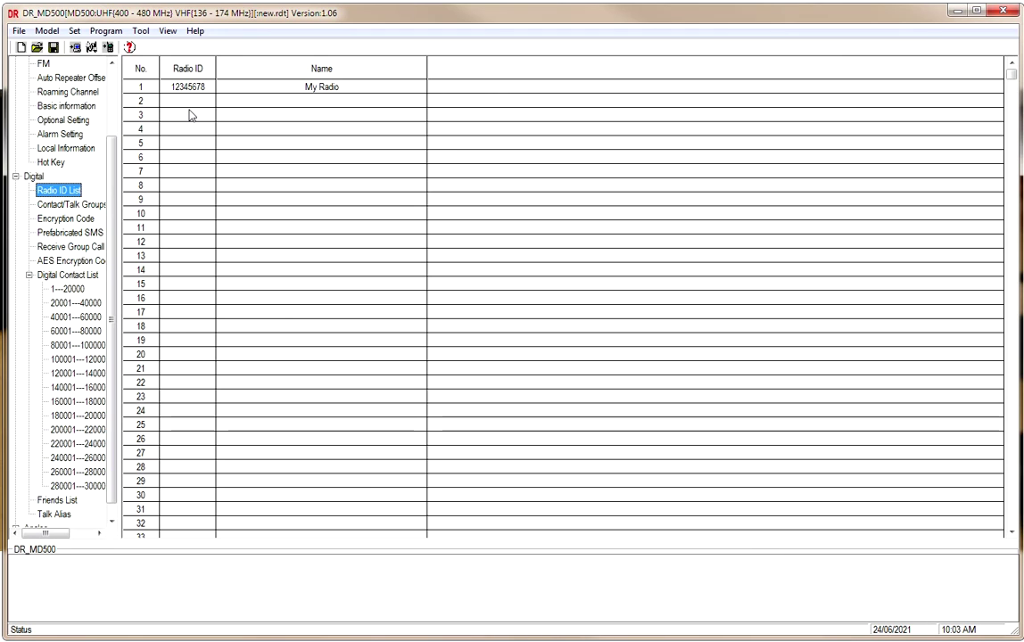
{"action": "left_click", "coordinate": [69, 206]}
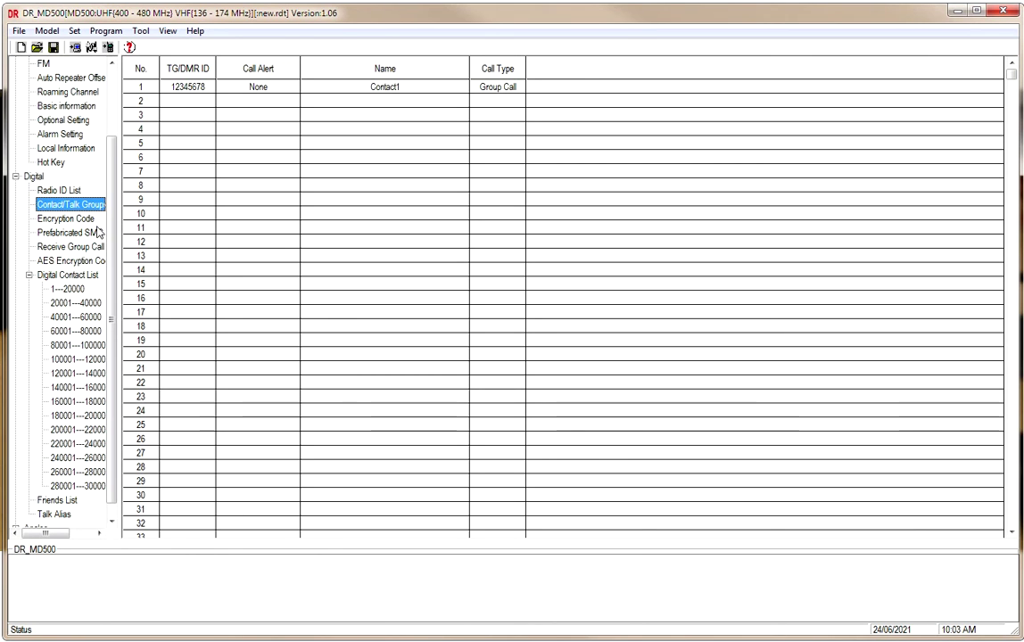
{"action": "left_click", "coordinate": [70, 220]}
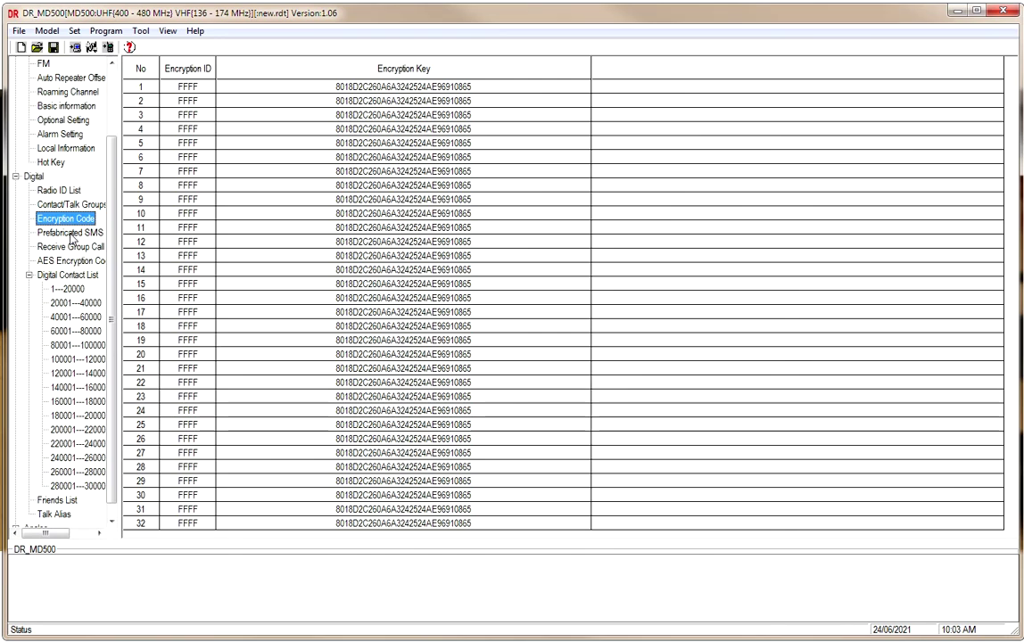
{"action": "left_click", "coordinate": [72, 236]}
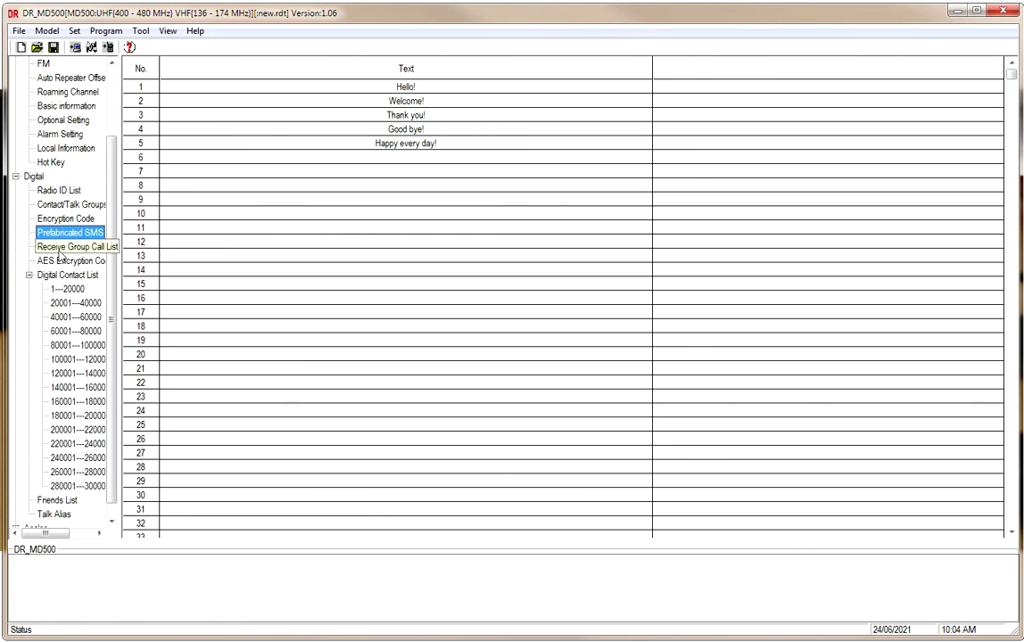
- Step through Receive Group Call List, AES Encryption Code and Digital Contact List, then open Friends List
{"action": "left_click", "coordinate": [58, 249]}
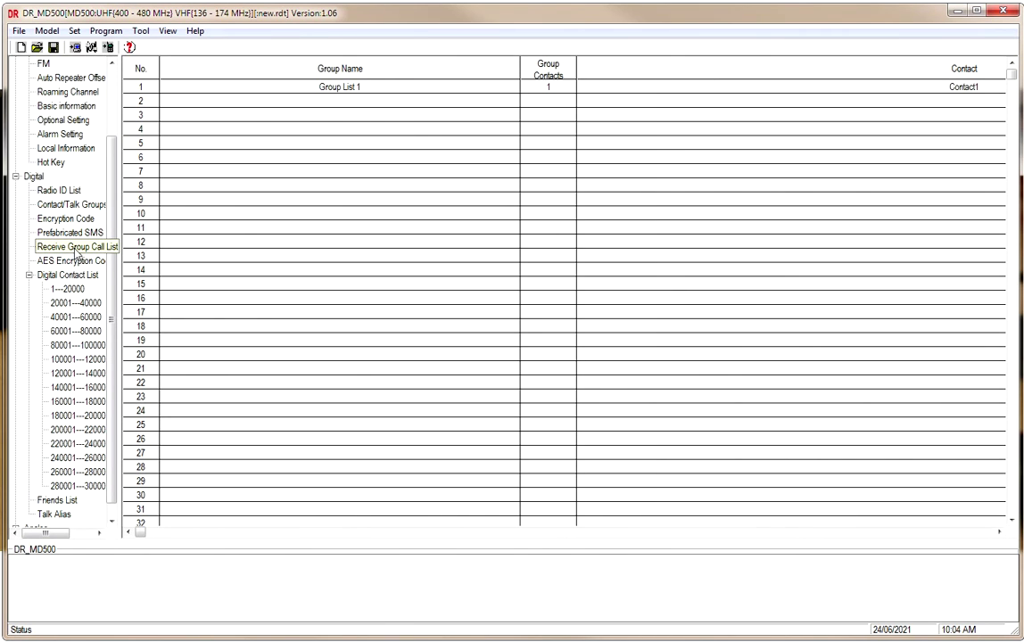
{"action": "left_click", "coordinate": [67, 249]}
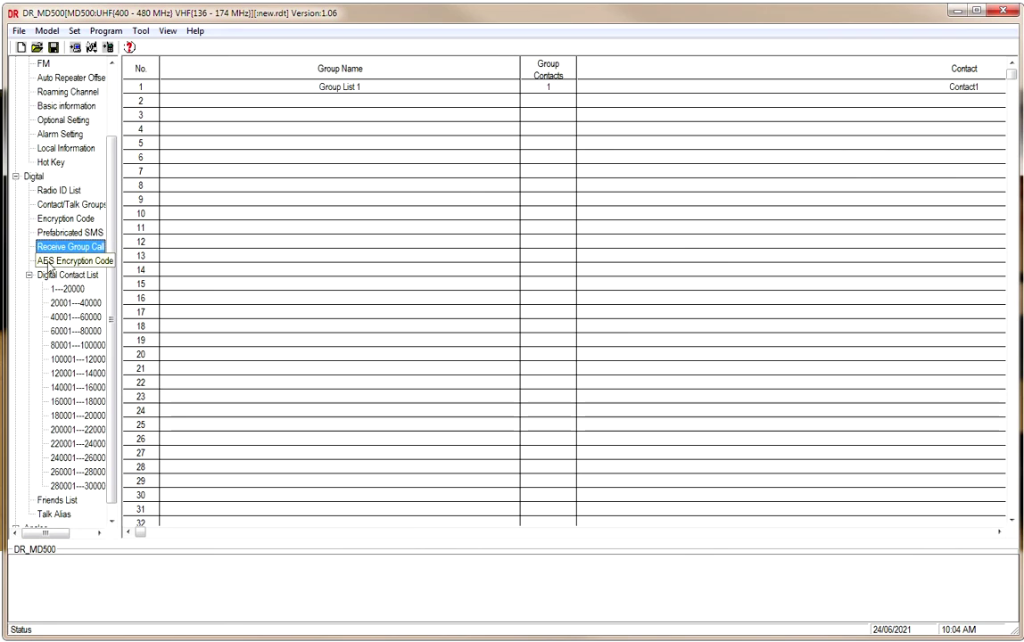
{"action": "left_click", "coordinate": [50, 263]}
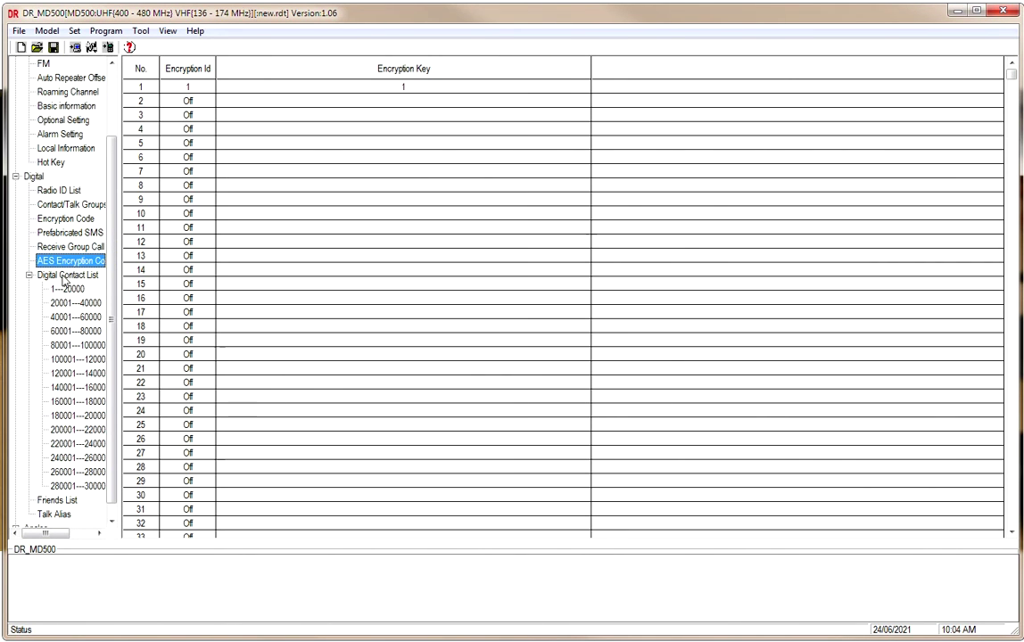
{"action": "left_click", "coordinate": [63, 276]}
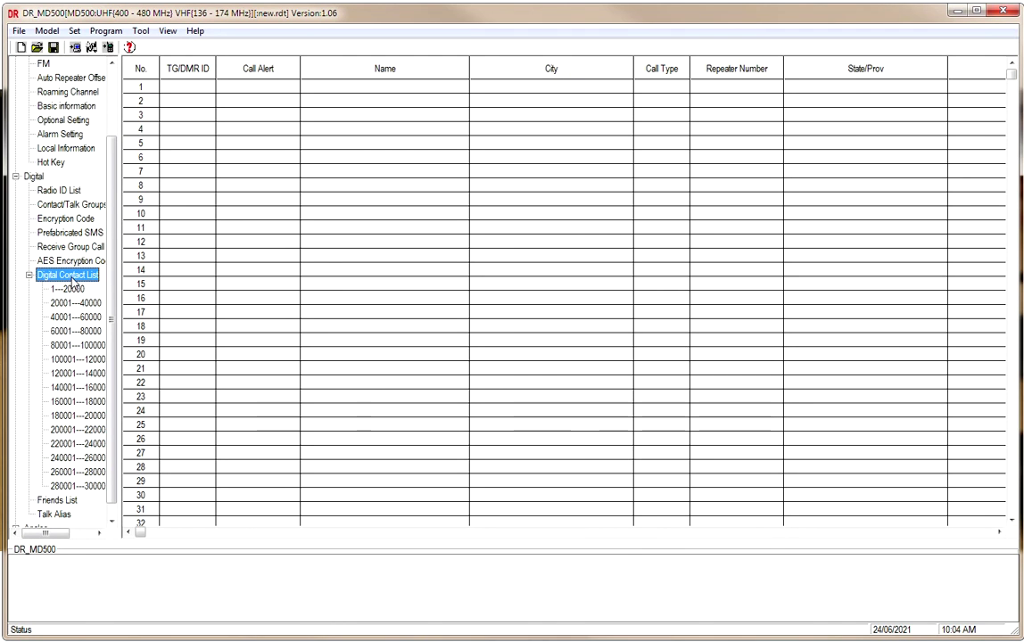
{"action": "double_click", "coordinate": [59, 501]}
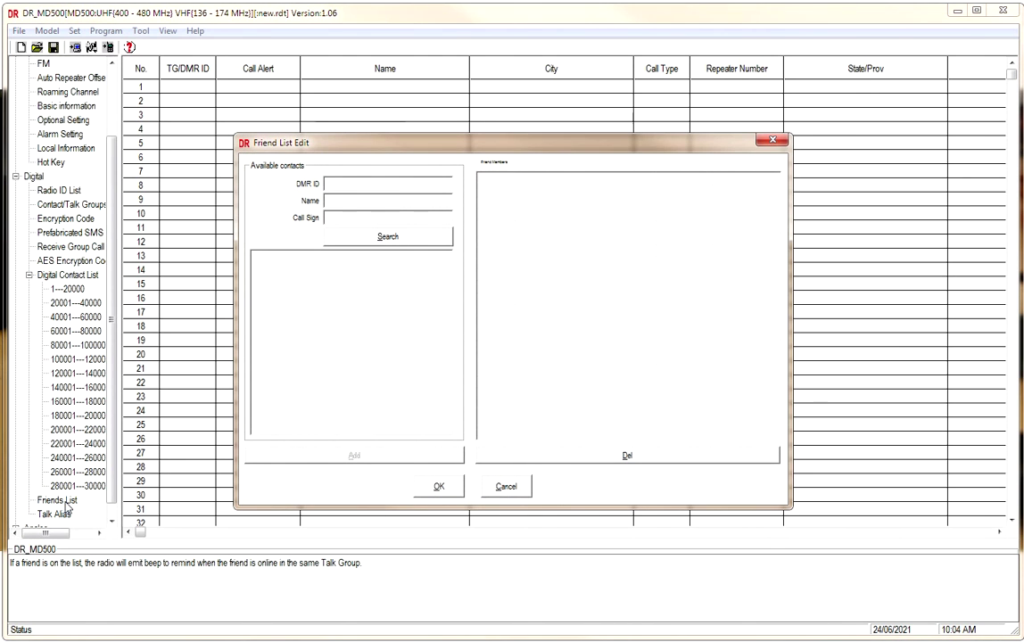
- Close Friend List Edit and Talk Alias unchanged, then expand Analog to the Contact1 address book
{"action": "left_click", "coordinate": [505, 487]}
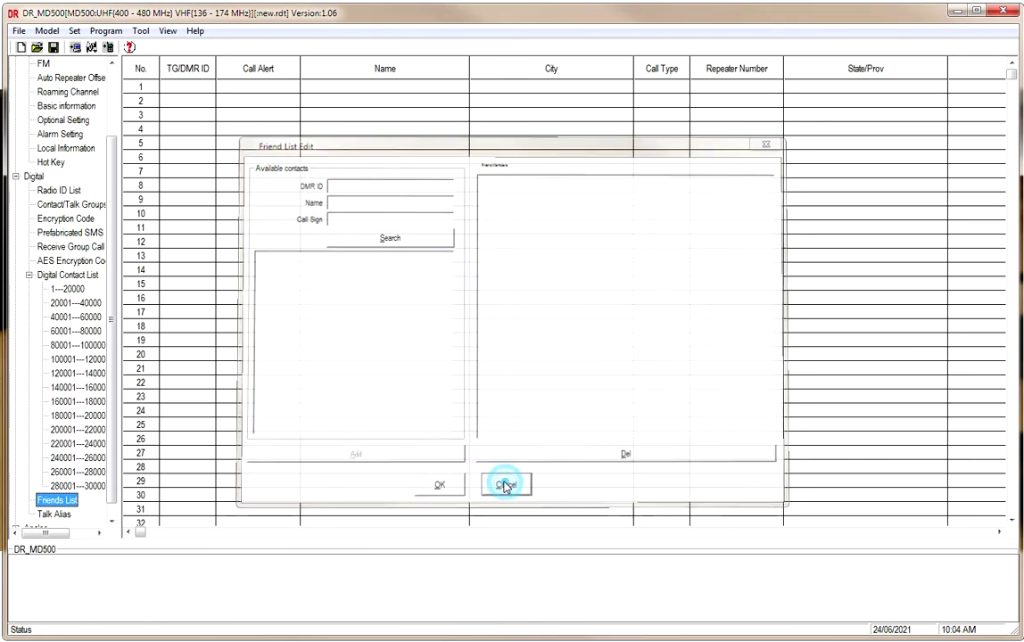
{"action": "double_click", "coordinate": [55, 515]}
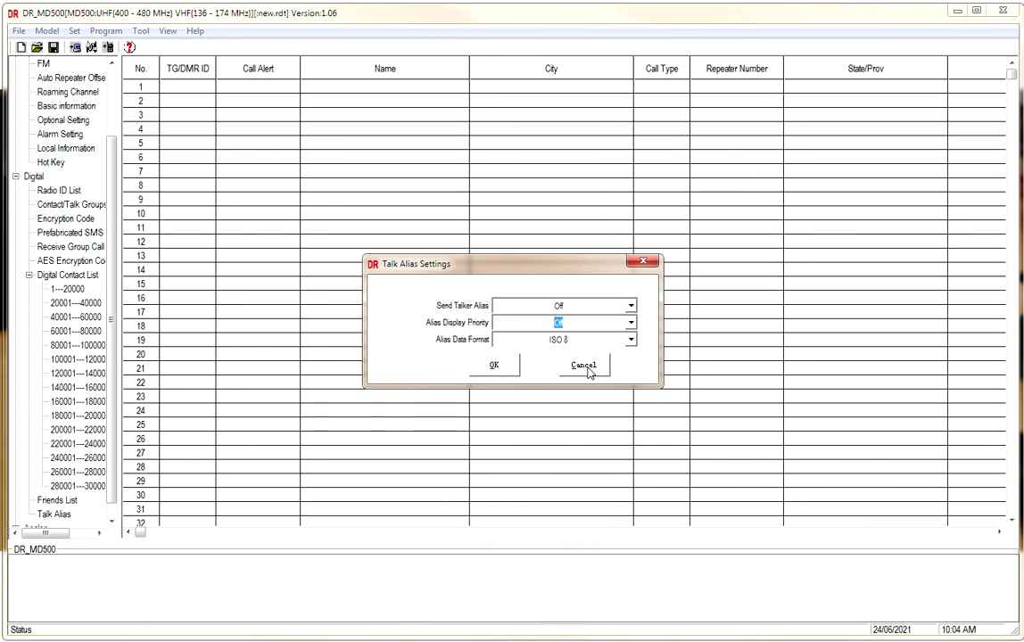
{"action": "left_click", "coordinate": [586, 368]}
{"action": "left_click", "coordinate": [111, 521]}
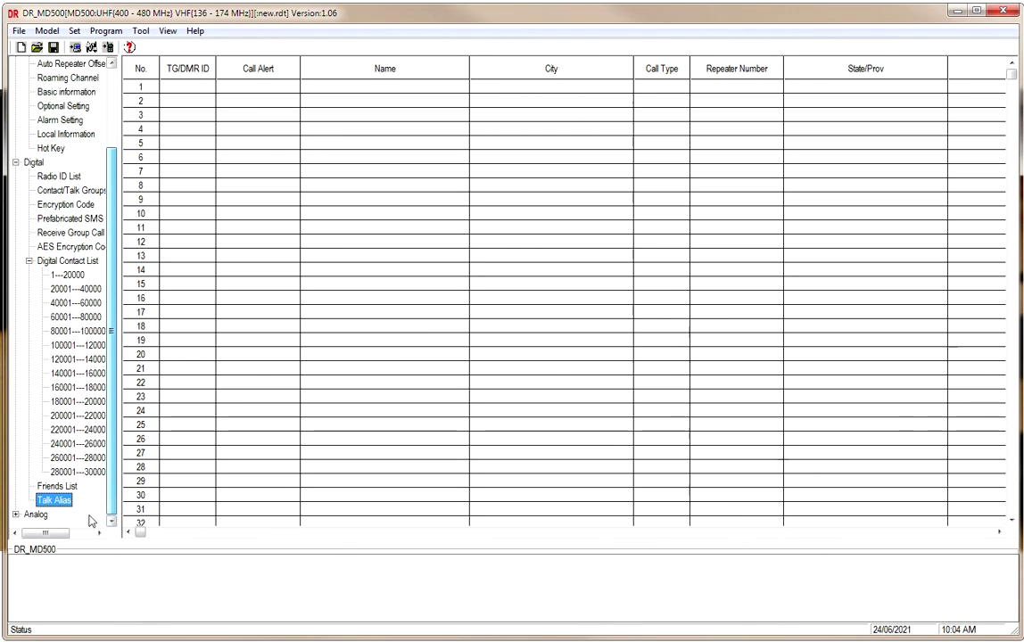
{"action": "left_click", "coordinate": [15, 515]}
{"action": "left_click", "coordinate": [51, 471]}
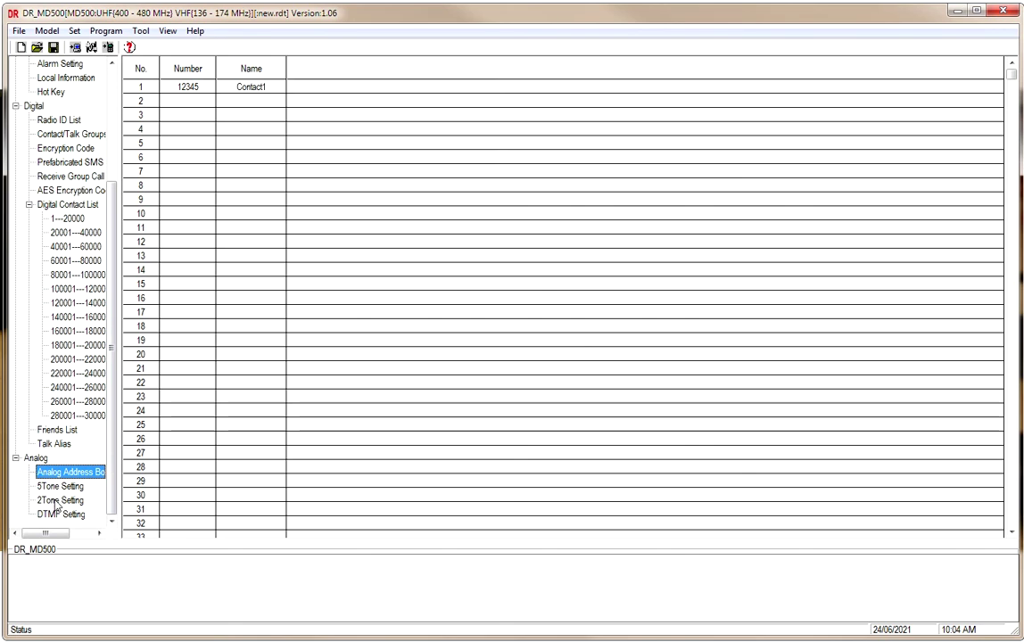